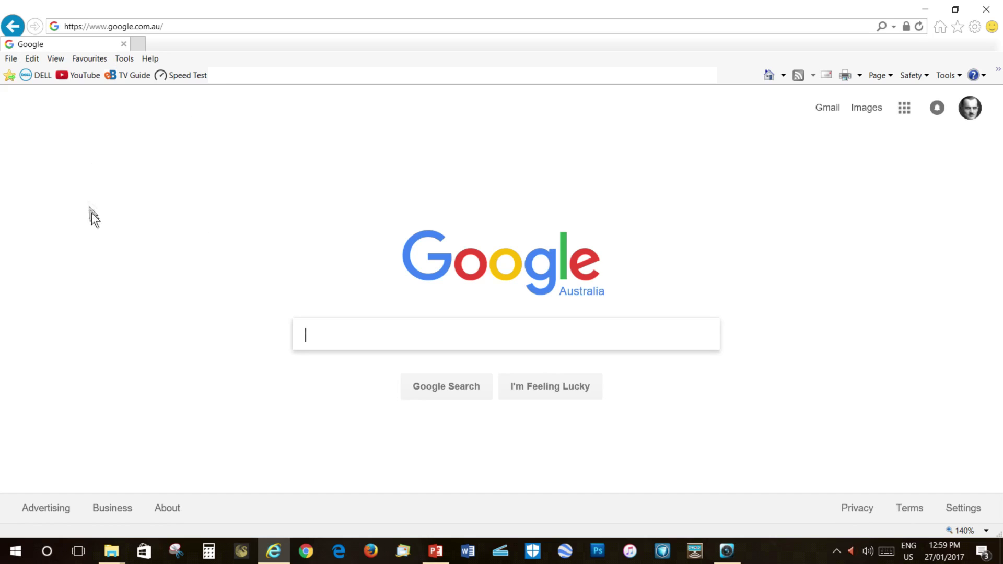
Paste 'flash clock for ppt' into Google search and open the MatsClock free Flash clocks site
{"action": "key", "text": "ctrl"}
{"action": "key", "text": "ctrl"}
{"action": "right_click", "coordinate": [316, 337]}
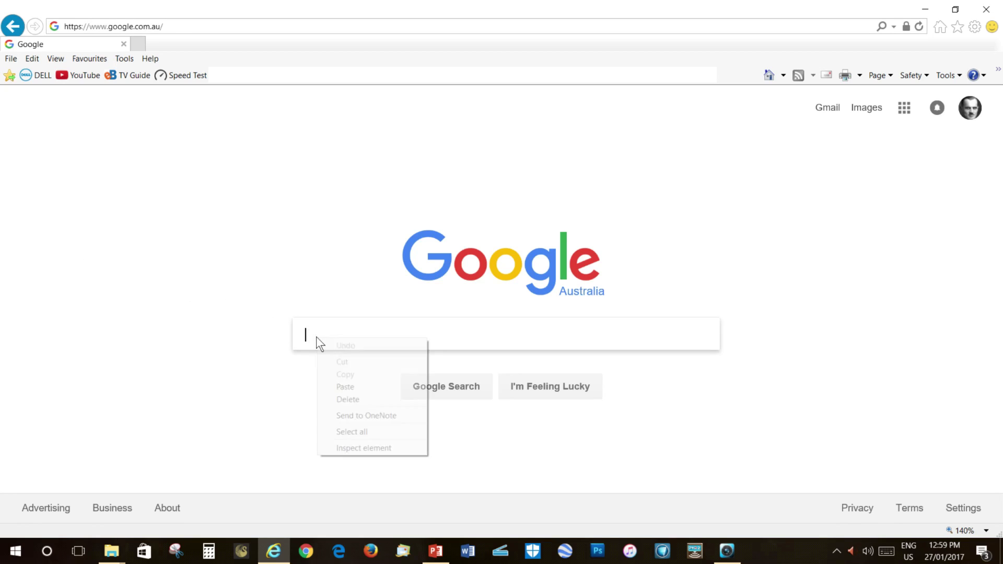
{"action": "left_click", "coordinate": [339, 387]}
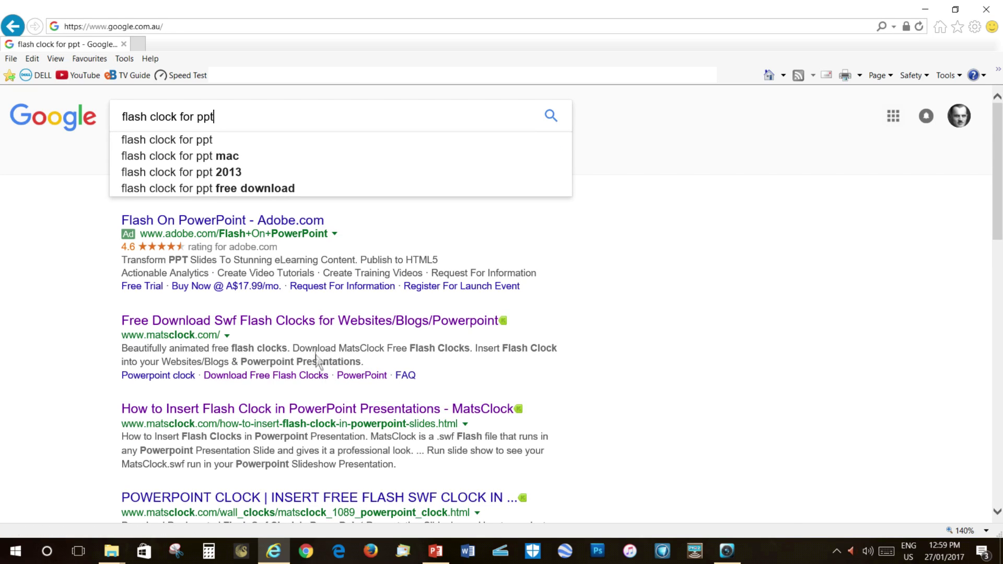
{"action": "left_click", "coordinate": [312, 323]}
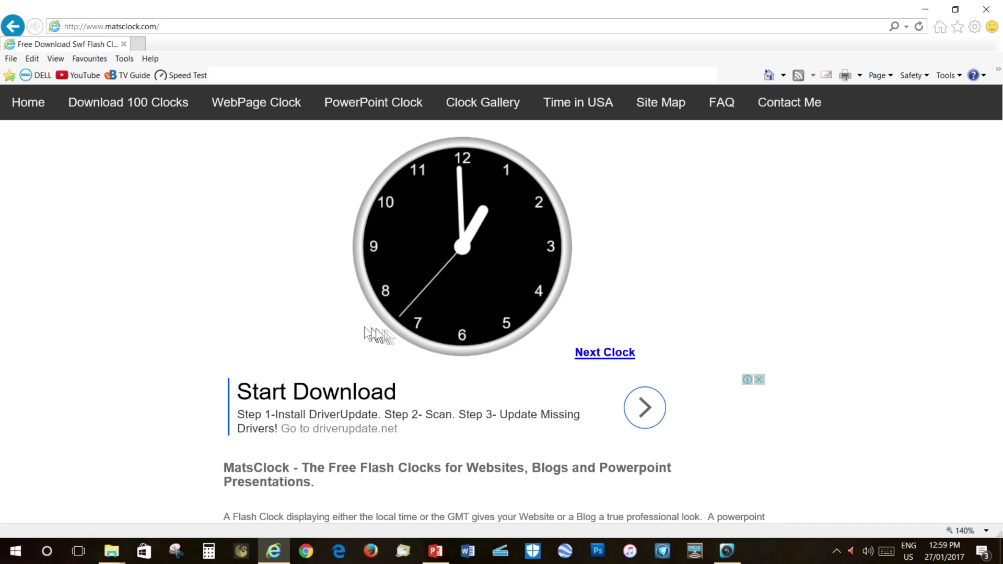
Browse the MatsClock 1089 and 1088 clock designs, then go back to the Google results
{"action": "left_click", "coordinate": [602, 354]}
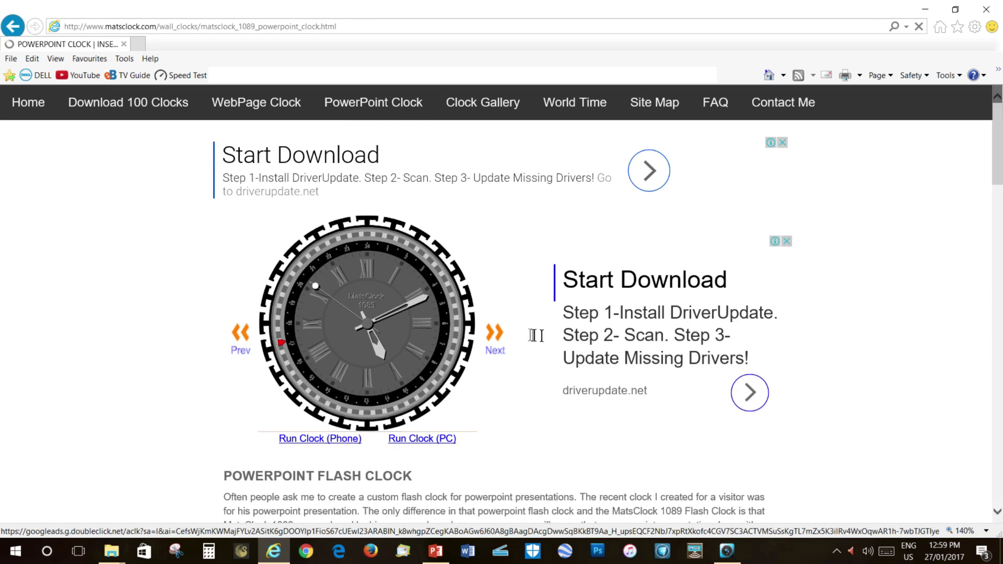
{"action": "left_click", "coordinate": [500, 334]}
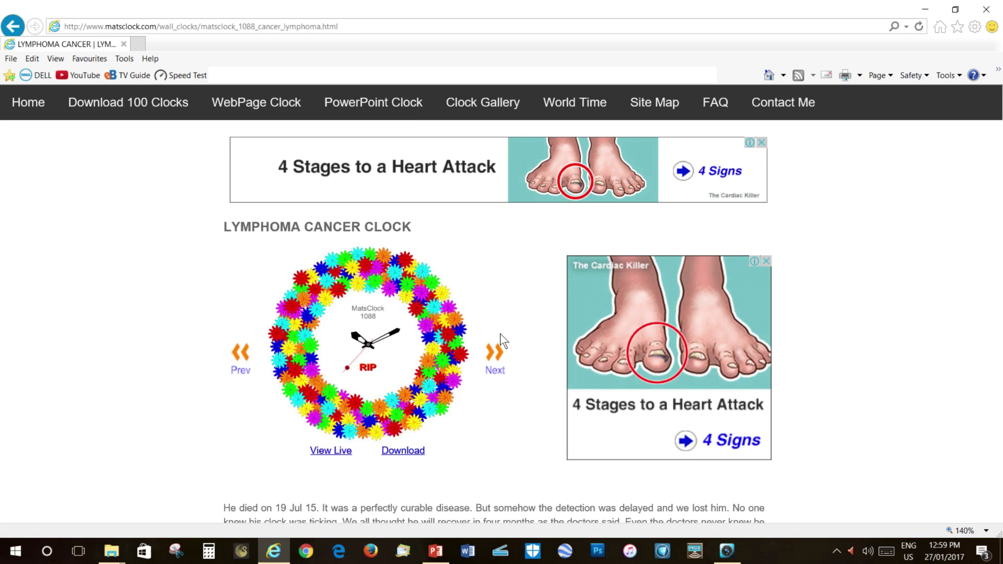
{"action": "left_click", "coordinate": [12, 27]}
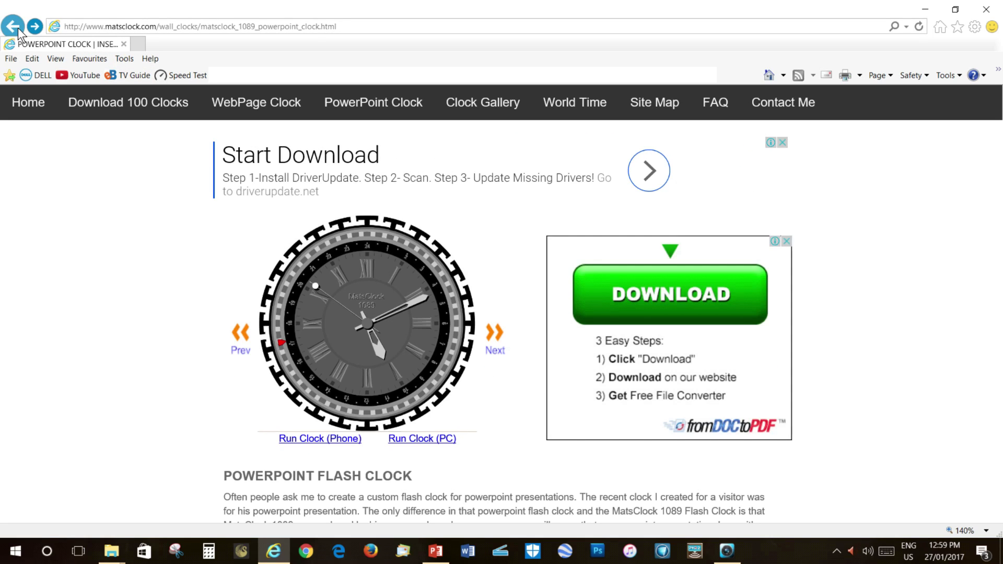
{"action": "left_click", "coordinate": [13, 26]}
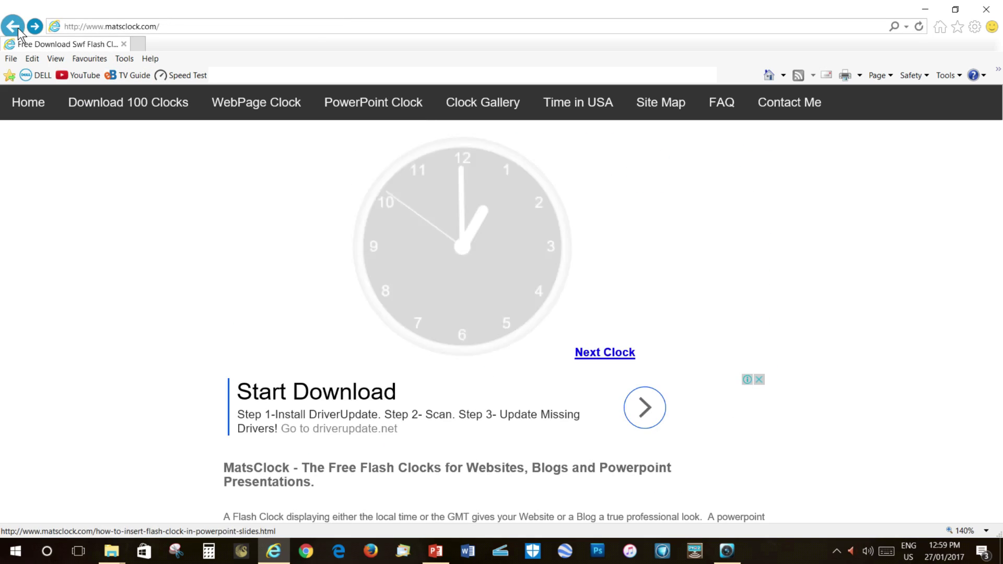
{"action": "left_click", "coordinate": [17, 27]}
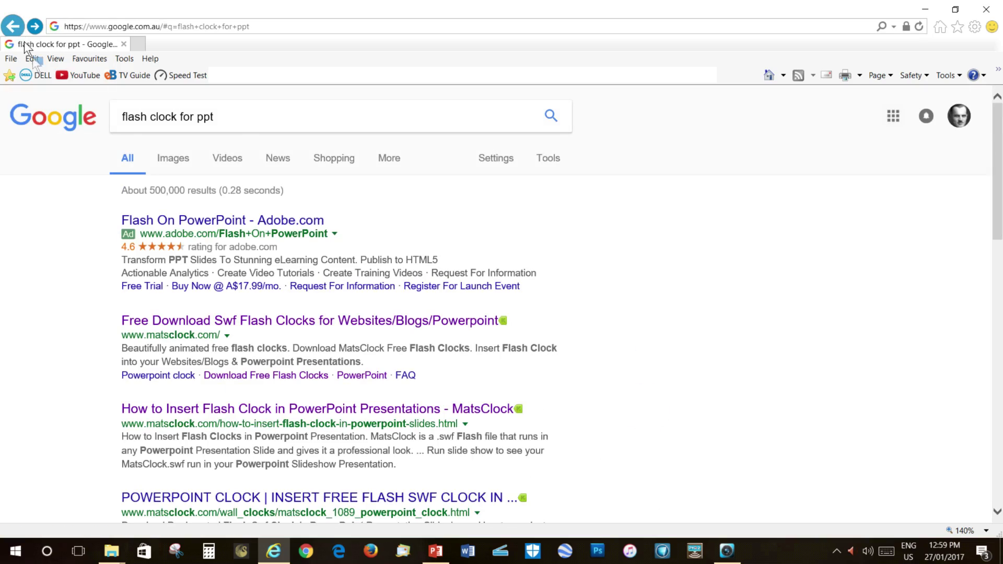
On page 2 of the results, open the Dynamic Info Screen 'How to add a flash clock' page
{"action": "scroll", "coordinate": [73, 167], "scroll_direction": "down", "scroll_amount": 15}
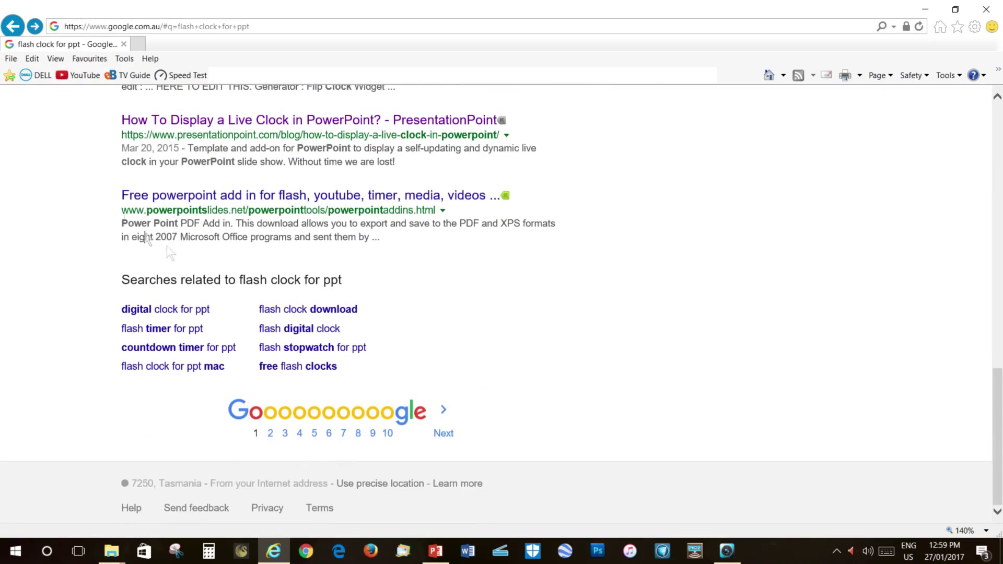
{"action": "left_click", "coordinate": [444, 435]}
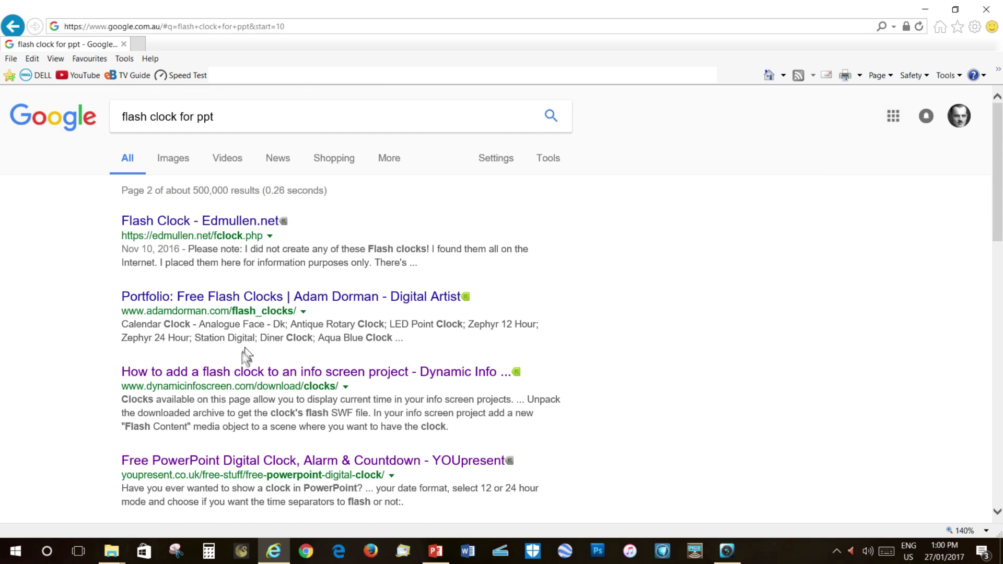
{"action": "left_click", "coordinate": [228, 374]}
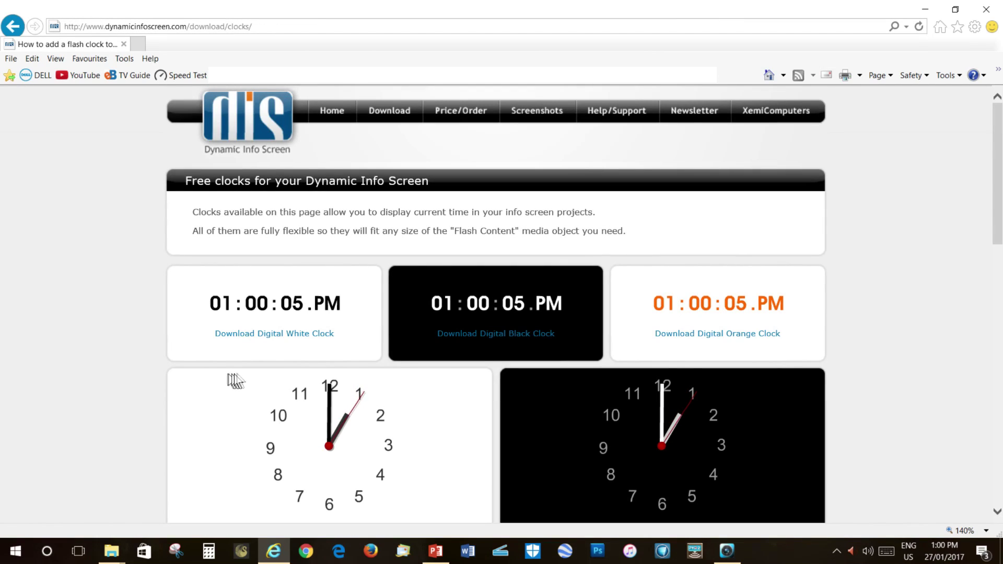
Download the Analog Black Clock archive analog-simple-black.zip and open it in 7Z Opener
{"action": "scroll", "coordinate": [271, 368], "scroll_direction": "down", "scroll_amount": 3}
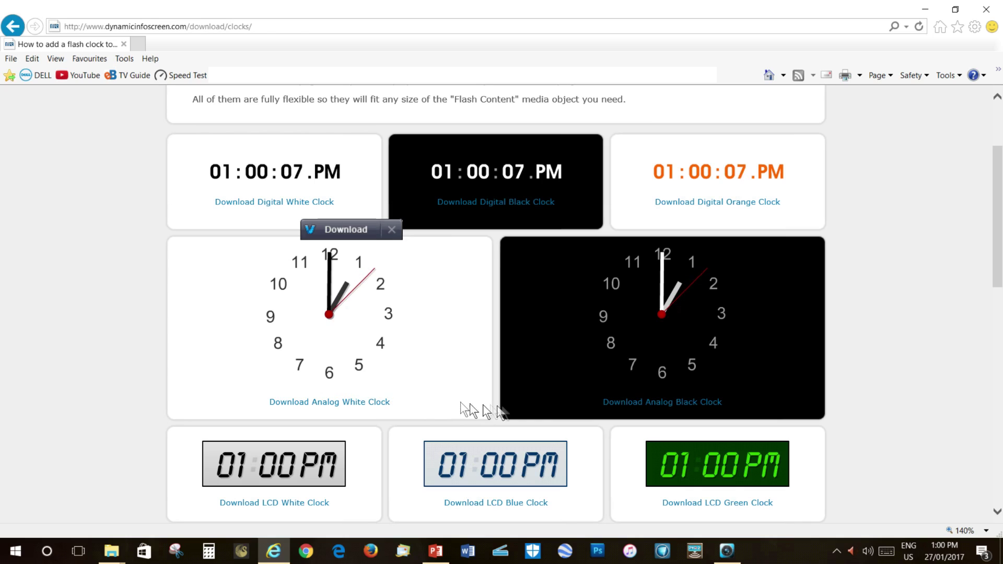
{"action": "left_click", "coordinate": [629, 407]}
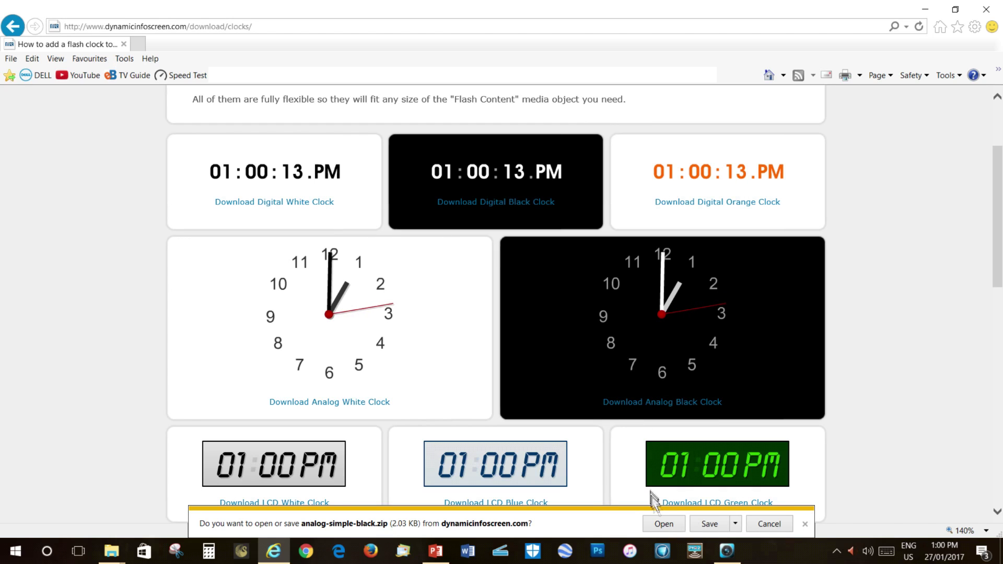
{"action": "left_click", "coordinate": [659, 523]}
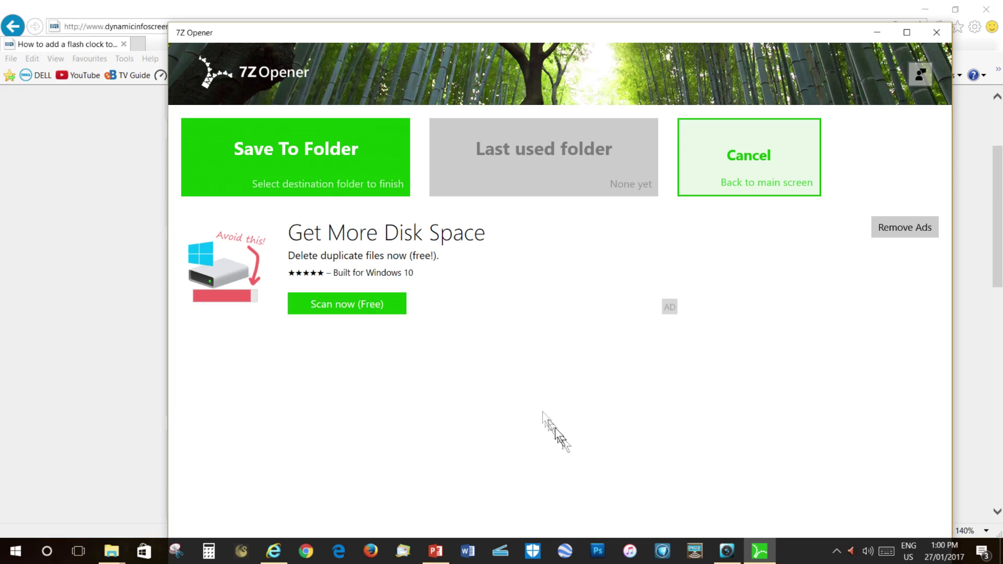
Unpack analog-simple-black.swf to the Desktop and close 7Z Opener
{"action": "left_click", "coordinate": [314, 148]}
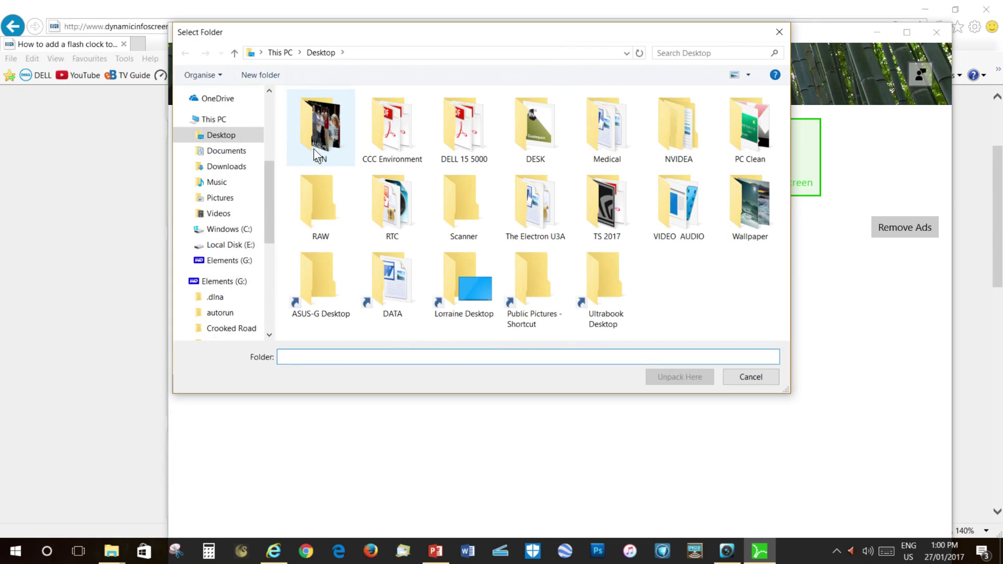
{"action": "left_click", "coordinate": [229, 136]}
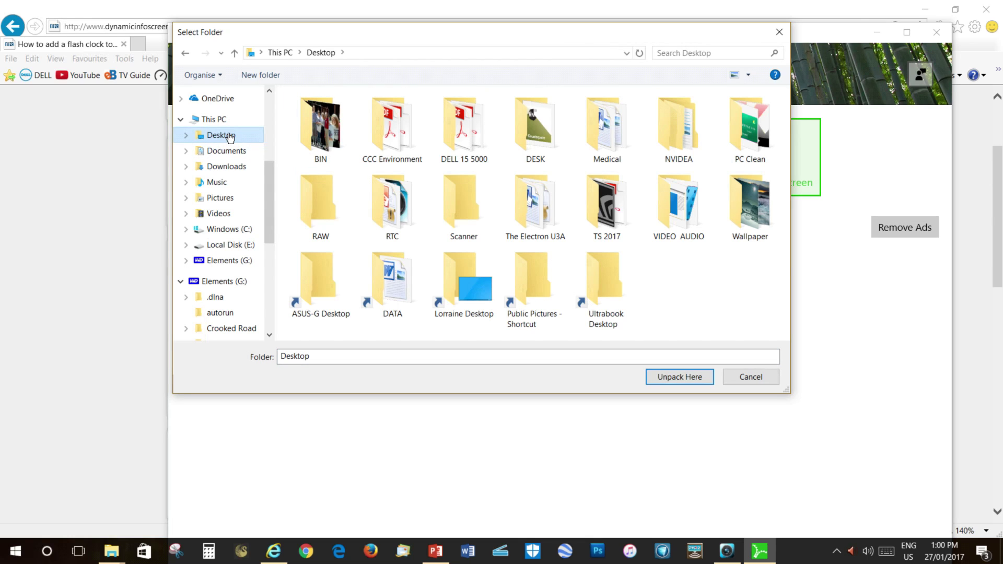
{"action": "left_click", "coordinate": [679, 377]}
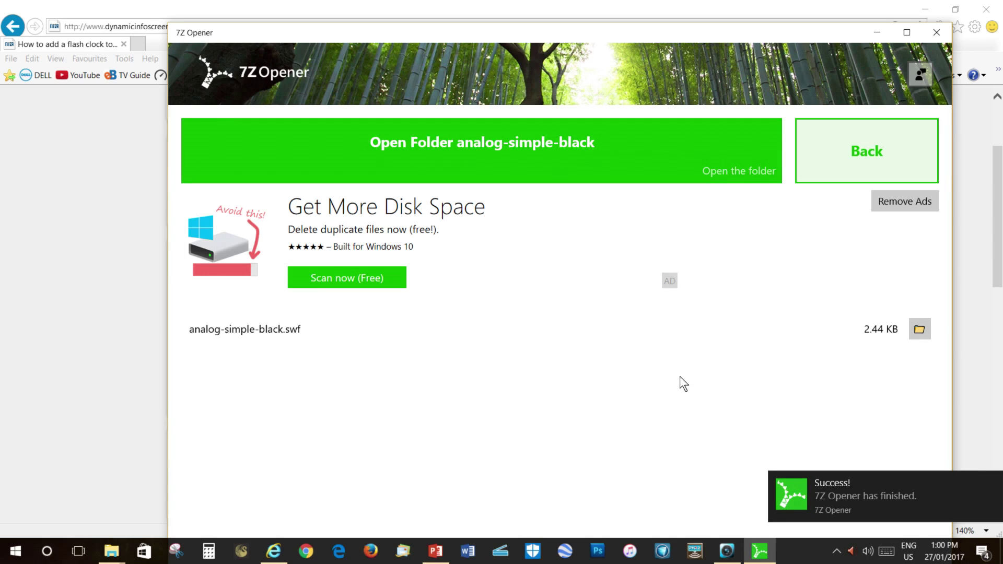
{"action": "left_click", "coordinate": [936, 32]}
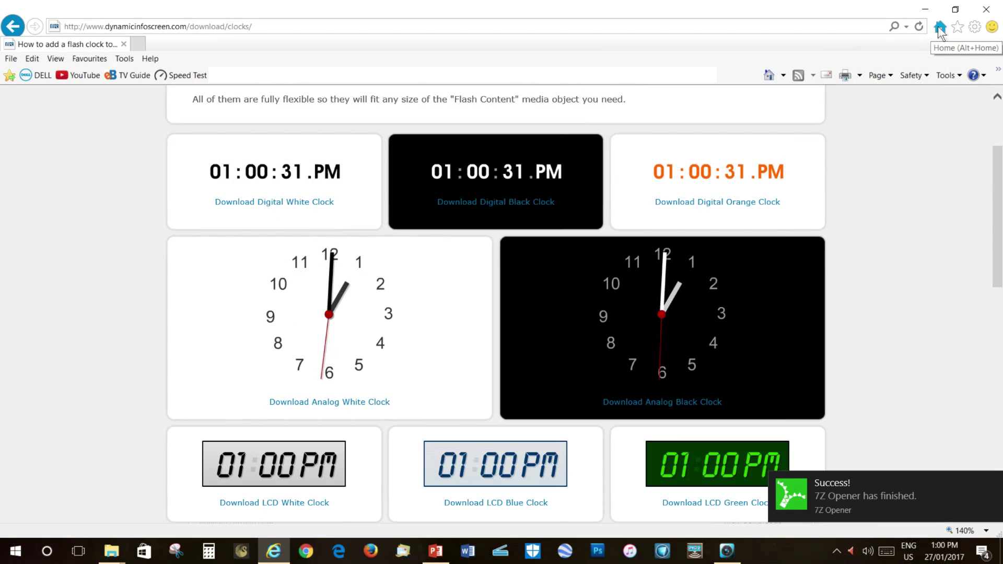
Rename analog-simple-black.swf to anaclk.swf in its folder and drag it onto the desktop
{"action": "left_click", "coordinate": [986, 11]}
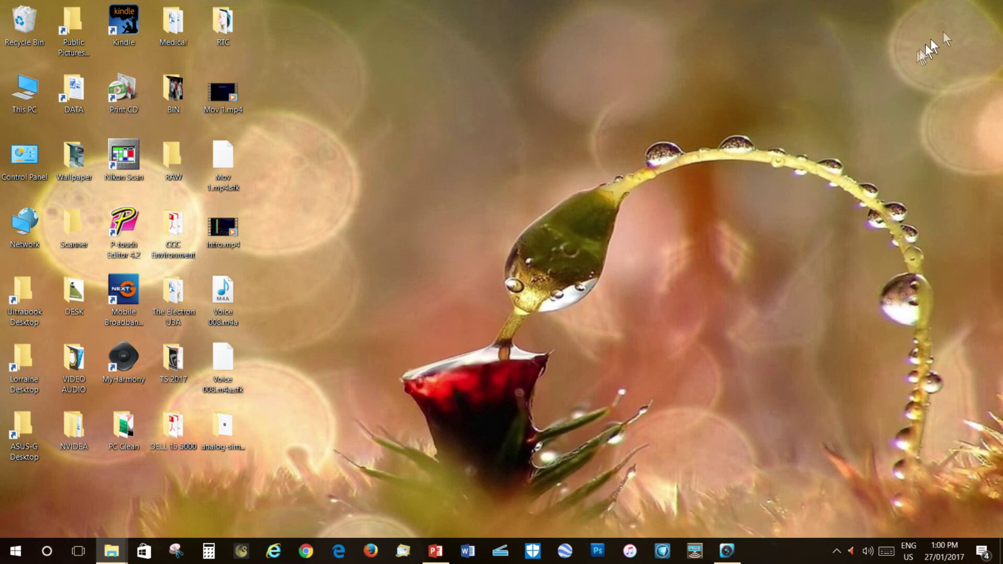
{"action": "double_click", "coordinate": [221, 431]}
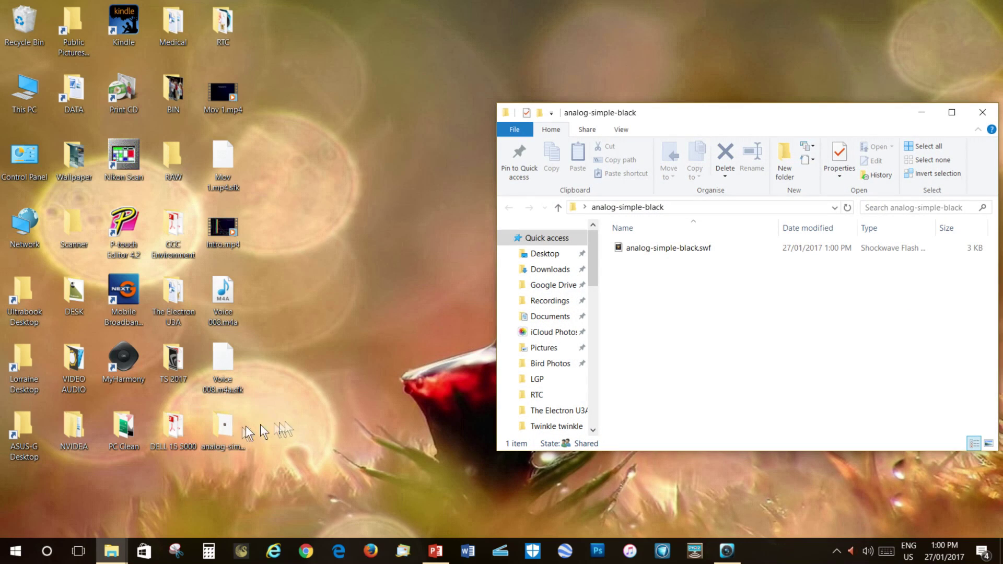
{"action": "left_click", "coordinate": [651, 244]}
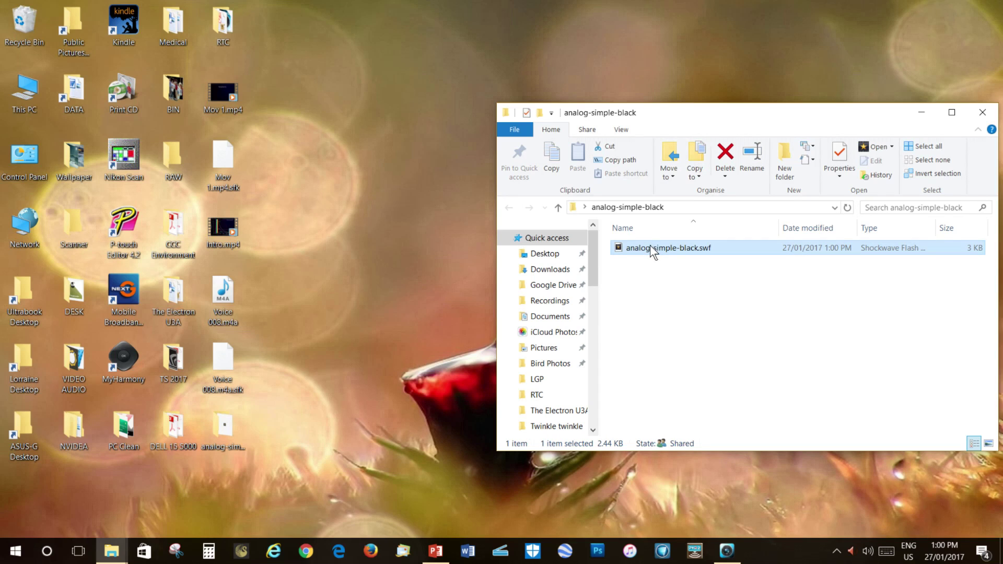
{"action": "left_click", "coordinate": [648, 246]}
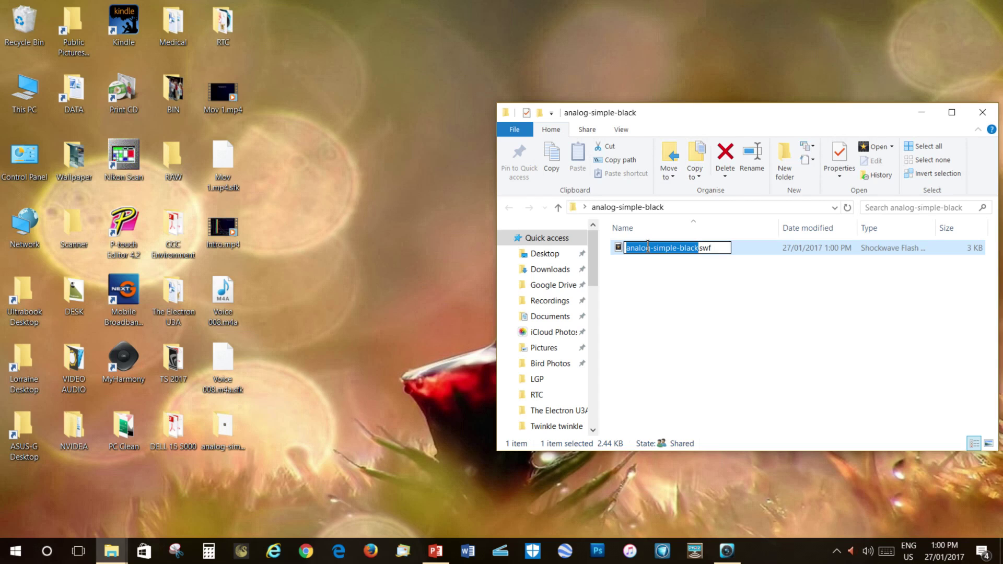
{"action": "type", "text": "anacl"}
{"action": "type", "text": "o"}
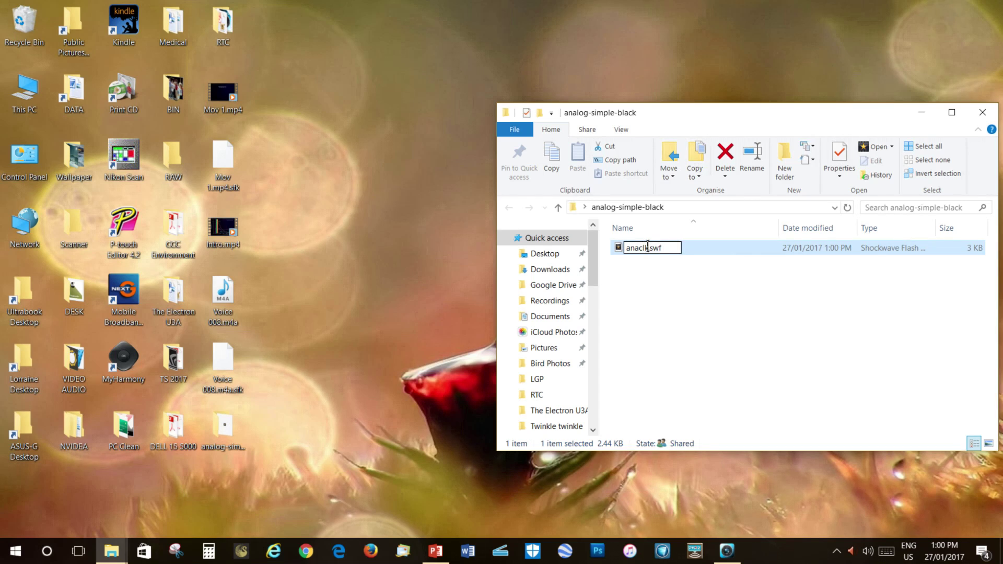
{"action": "left_click", "coordinate": [616, 251]}
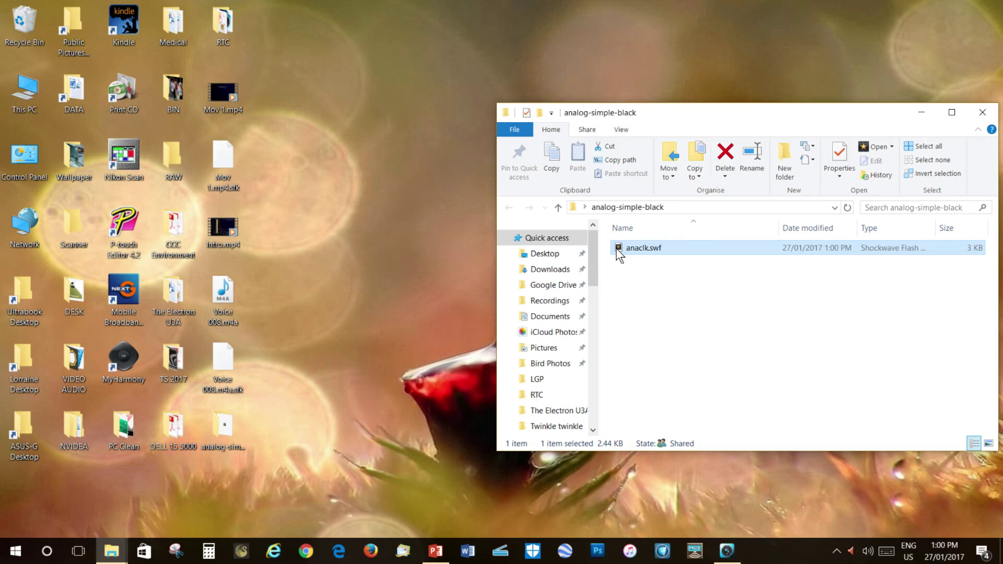
{"action": "left_click_drag", "start_coordinate": [624, 250], "coordinate": [218, 41]}
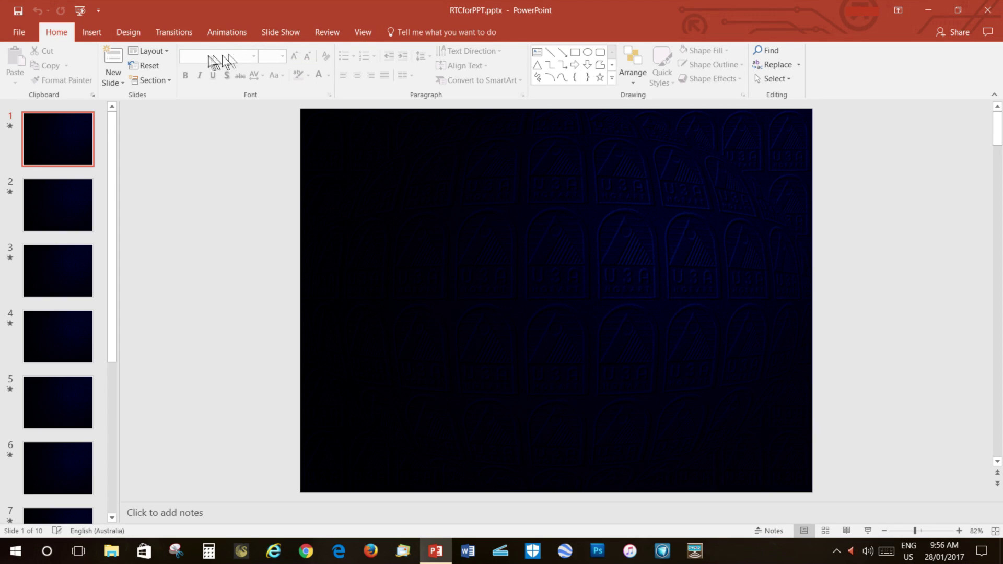
Tick Developer under Main Tabs in Customize Ribbon options and confirm with OK
{"action": "left_click", "coordinate": [19, 35]}
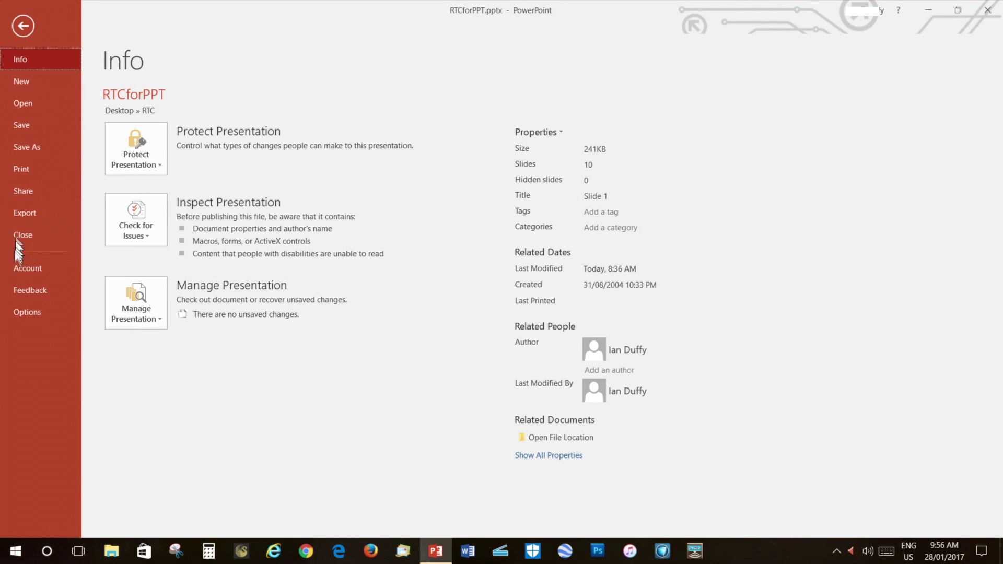
{"action": "left_click", "coordinate": [23, 312]}
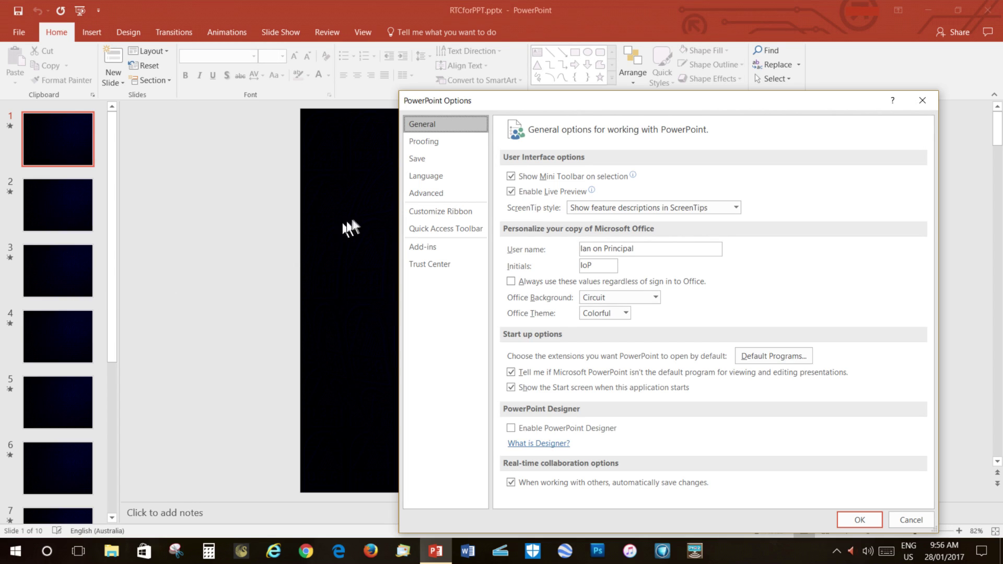
{"action": "left_click", "coordinate": [427, 209]}
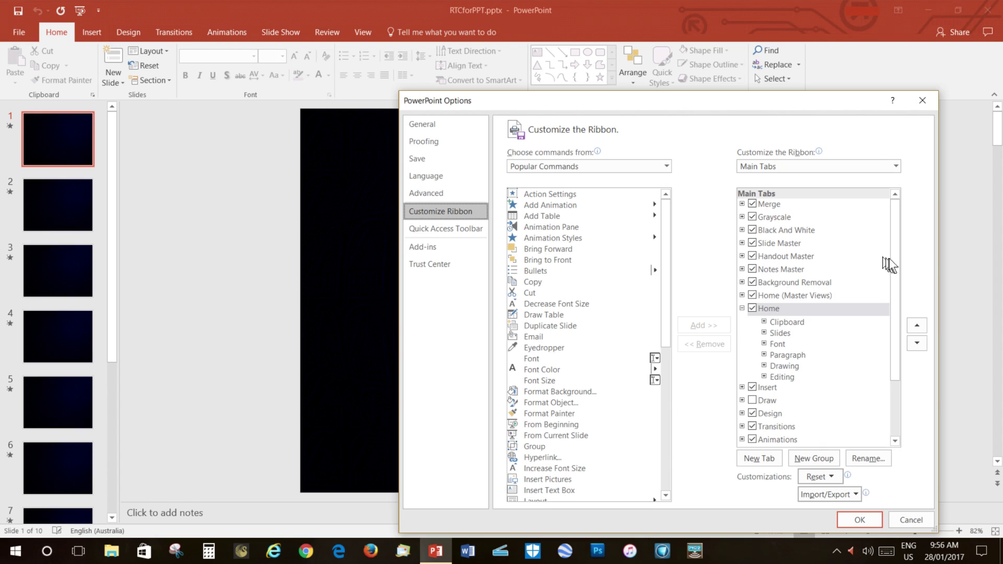
{"action": "left_click_drag", "start_coordinate": [892, 259], "coordinate": [891, 322]}
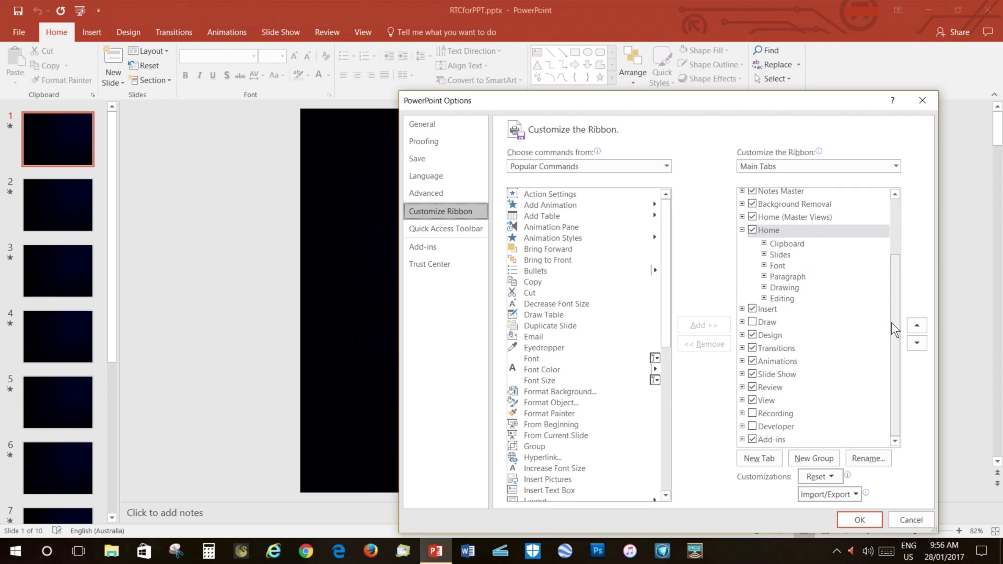
{"action": "left_click", "coordinate": [753, 426]}
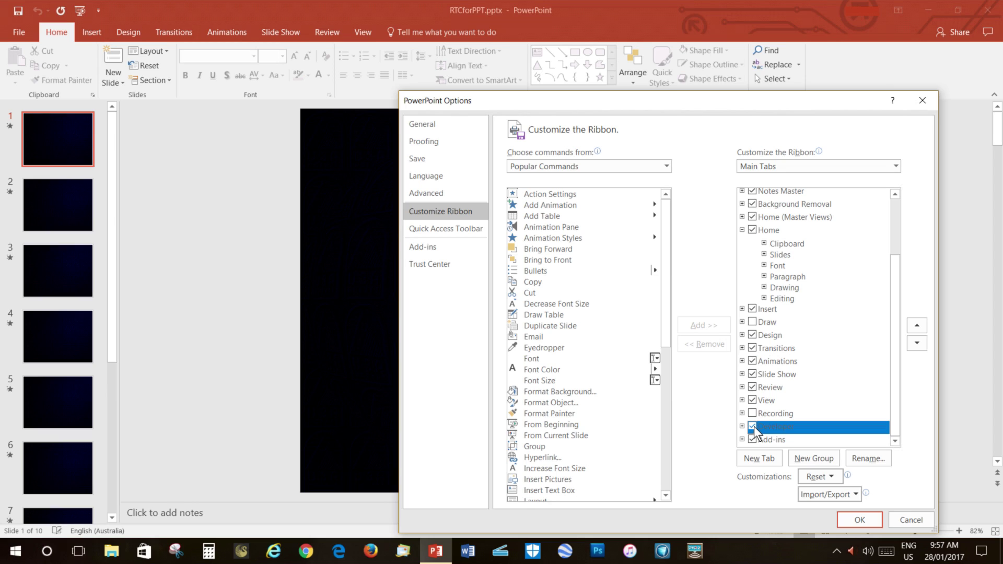
{"action": "left_click", "coordinate": [860, 520]}
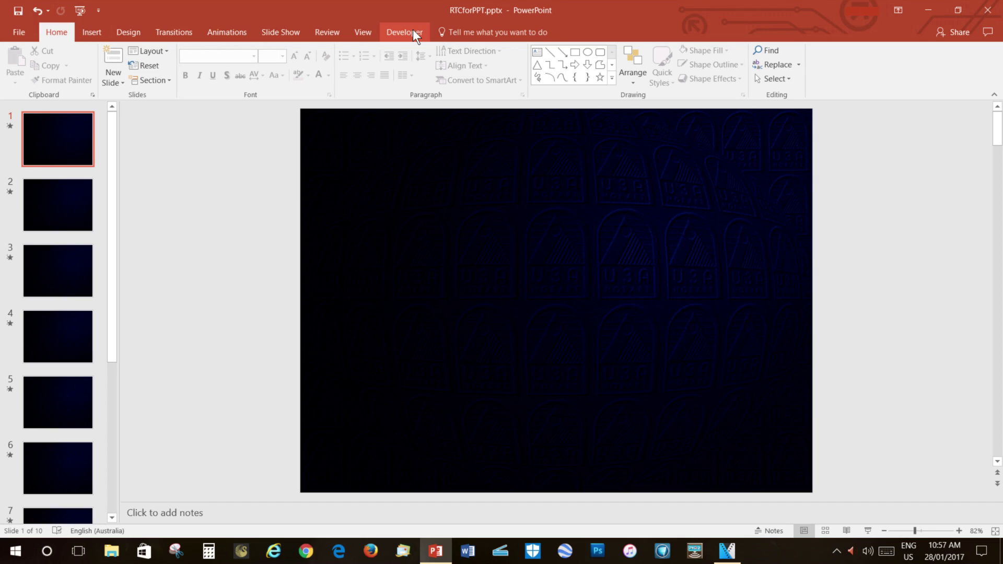
Show the Developer tab and open the More Controls list
{"action": "left_click", "coordinate": [412, 29]}
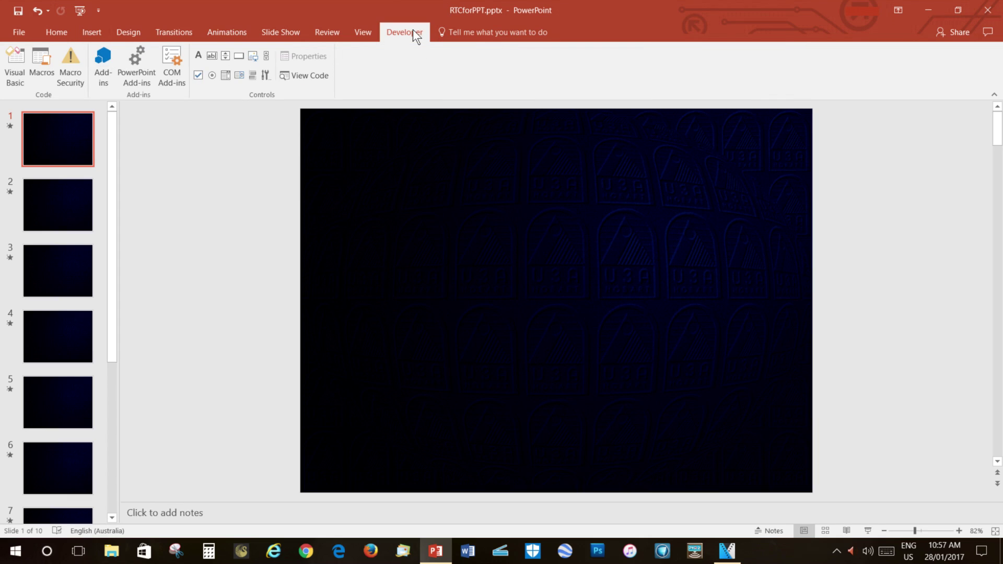
{"action": "left_click", "coordinate": [263, 72]}
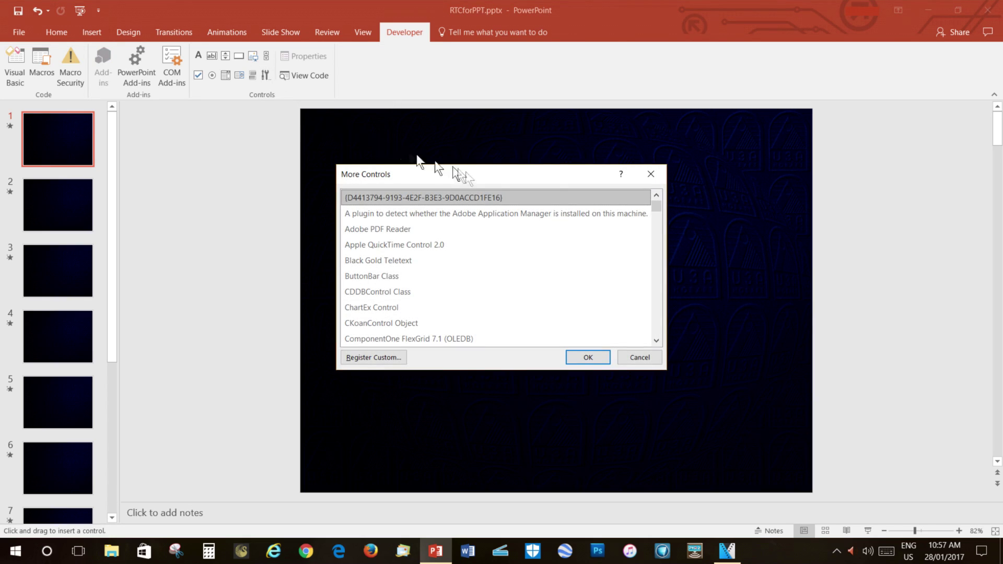
Pick Shockwave Flash Object from the More Controls list and confirm with OK
{"action": "left_click", "coordinate": [660, 207]}
{"action": "left_click_drag", "start_coordinate": [660, 207], "coordinate": [654, 324]}
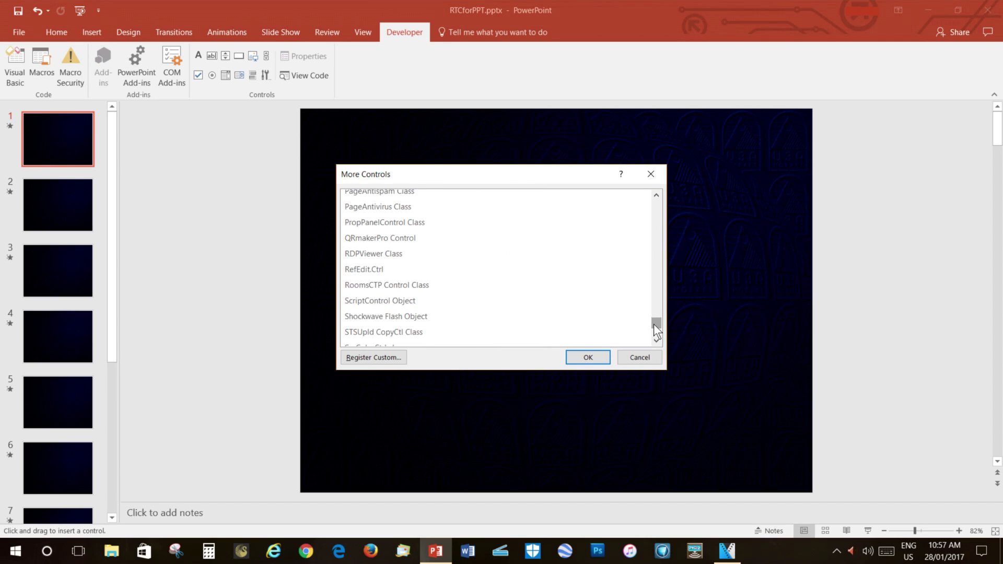
{"action": "left_click", "coordinate": [415, 314]}
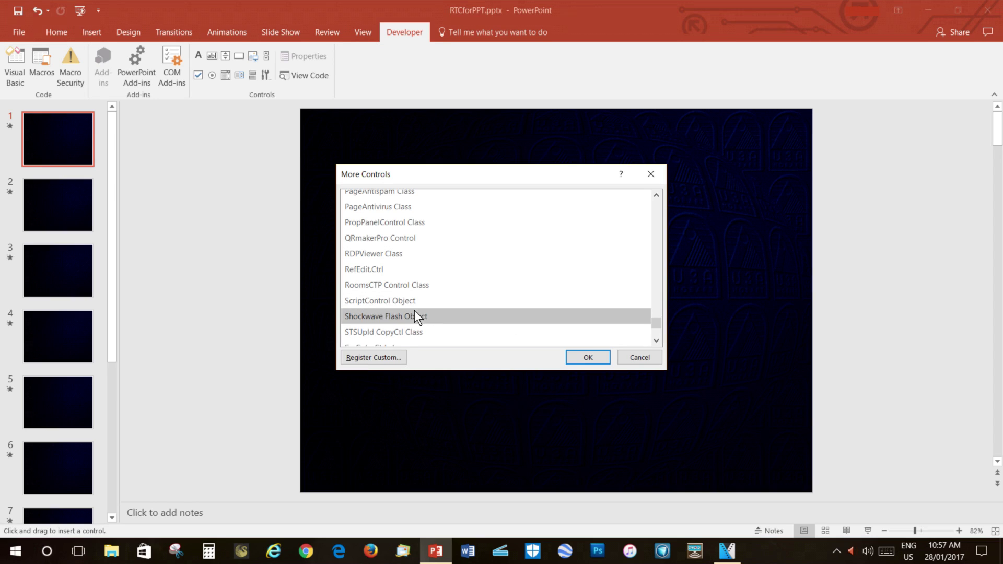
{"action": "left_click", "coordinate": [413, 315]}
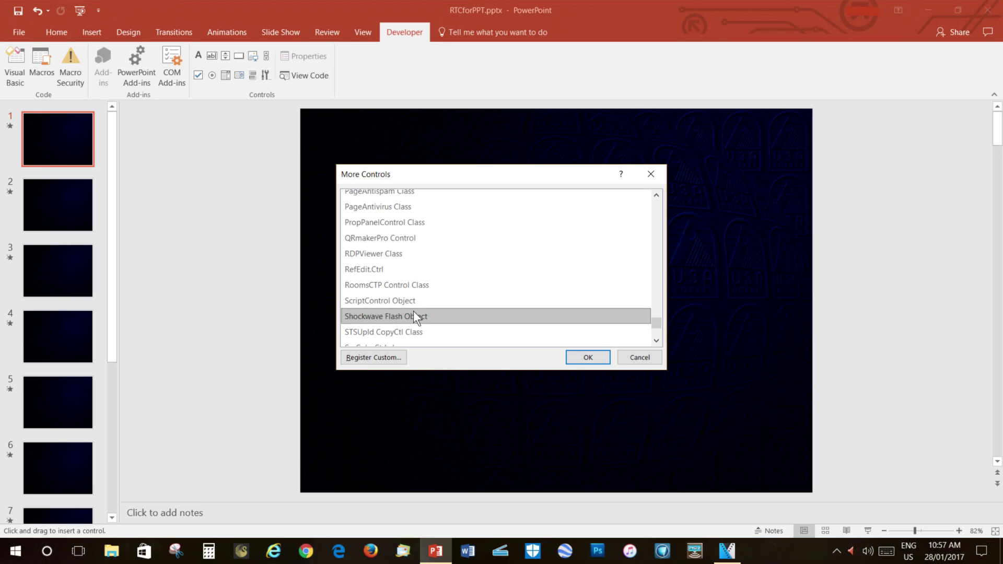
{"action": "left_click", "coordinate": [588, 357]}
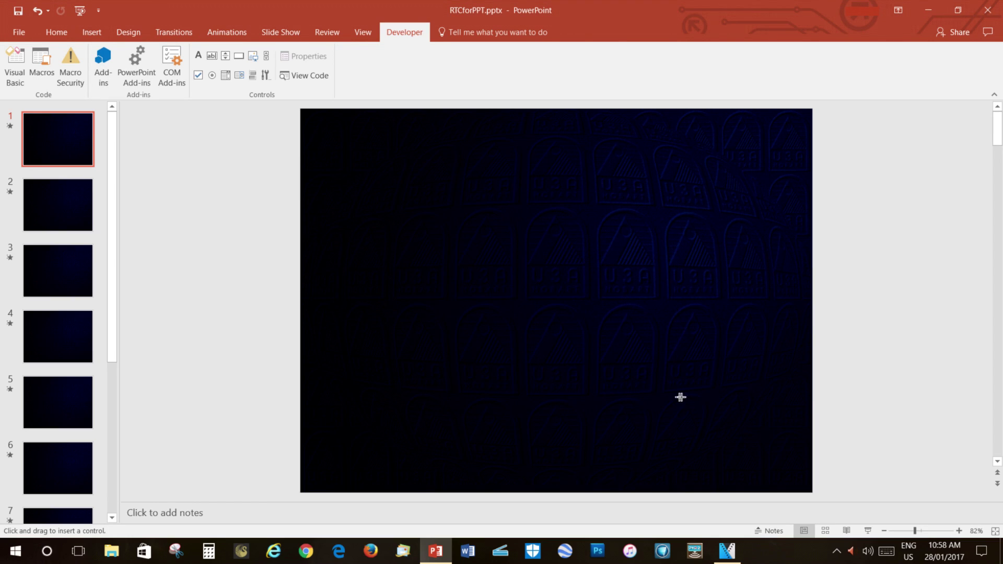
Draw the Flash control box in slide 1's bottom-right corner and open its context menu
{"action": "mouse_move", "coordinate": [701, 399]}
{"action": "left_mouse_down"}
{"action": "mouse_move", "coordinate": [710, 460]}
{"action": "mouse_move", "coordinate": [778, 471]}
{"action": "left_mouse_up"}
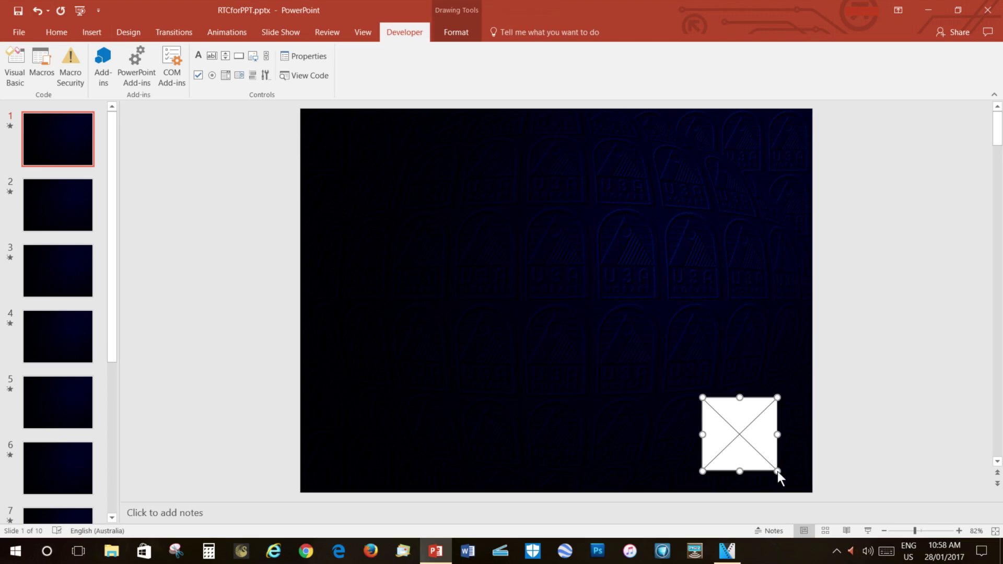
{"action": "right_click", "coordinate": [755, 416]}
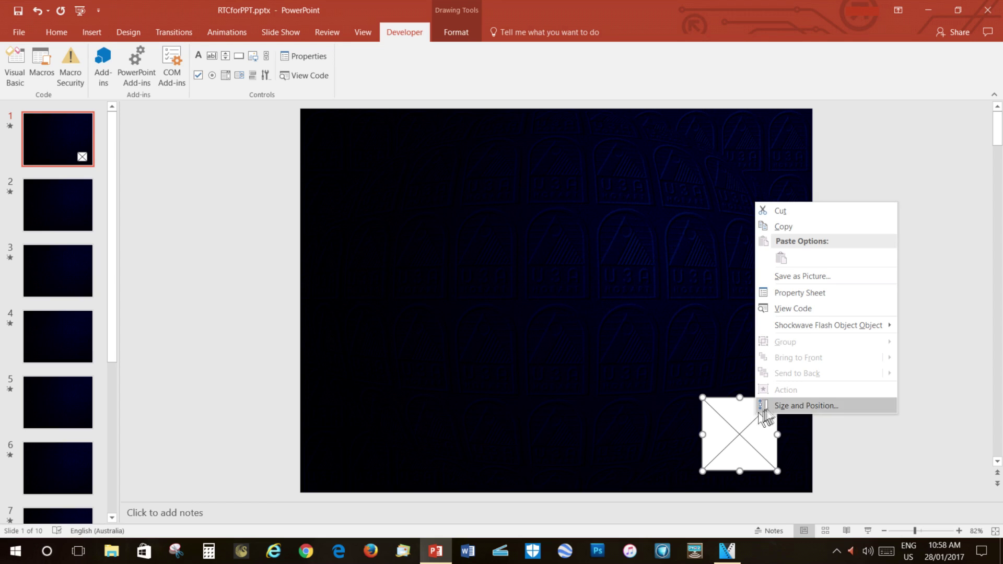
Enter anaclk.swf as the Flash control's Movie property and close the Properties window
{"action": "left_click", "coordinate": [811, 294]}
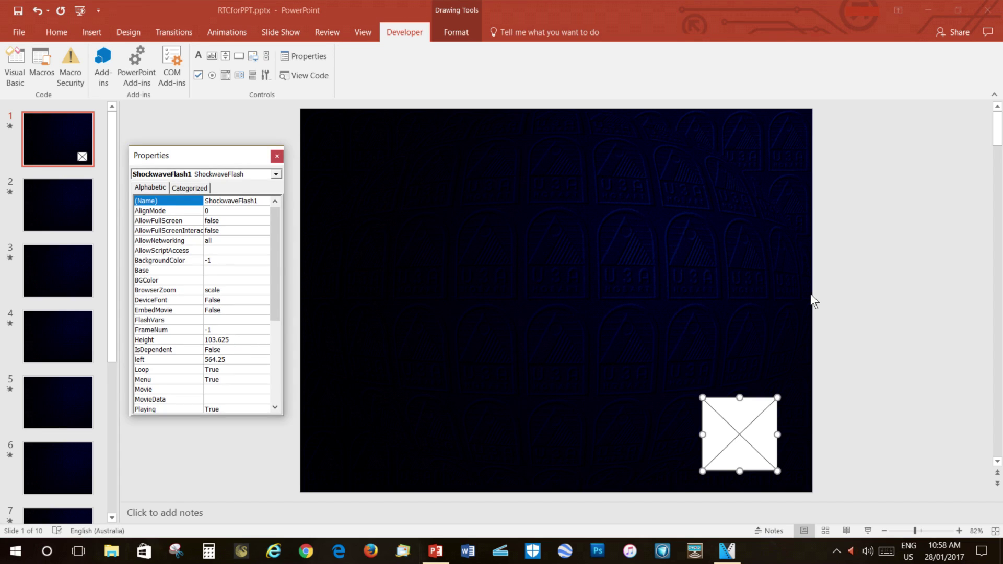
{"action": "left_click", "coordinate": [212, 390]}
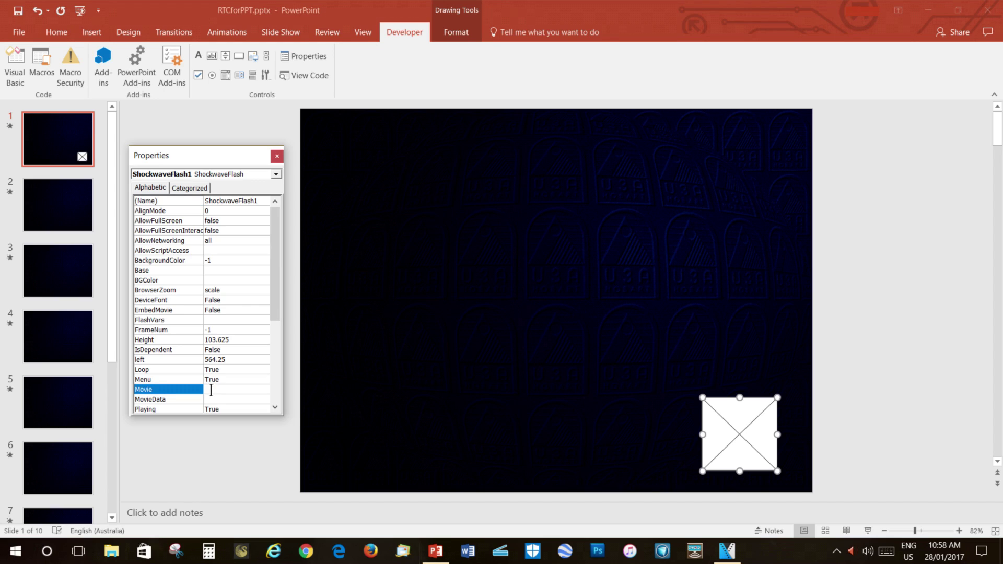
{"action": "type", "text": "anaclk.swf"}
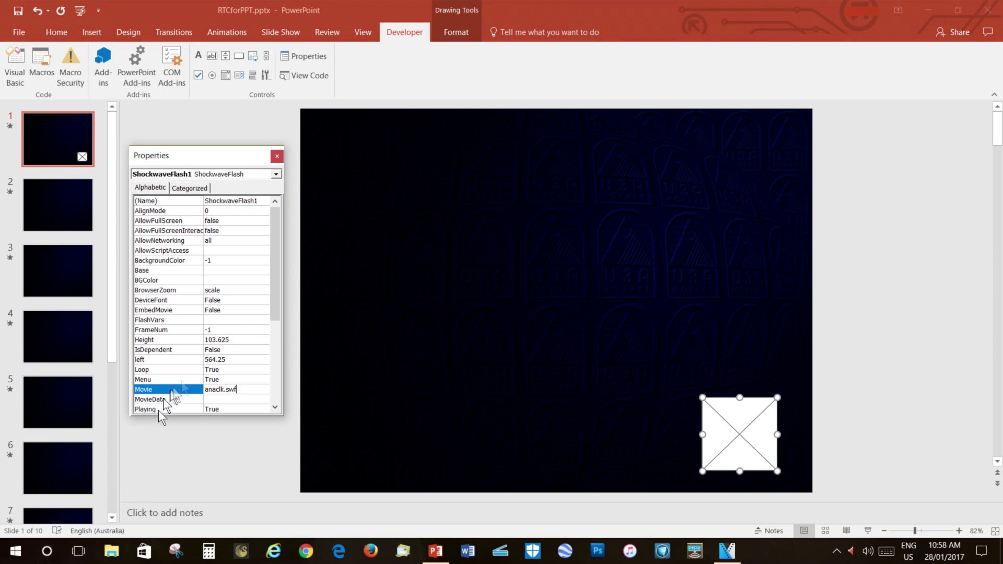
{"action": "left_click", "coordinate": [277, 158]}
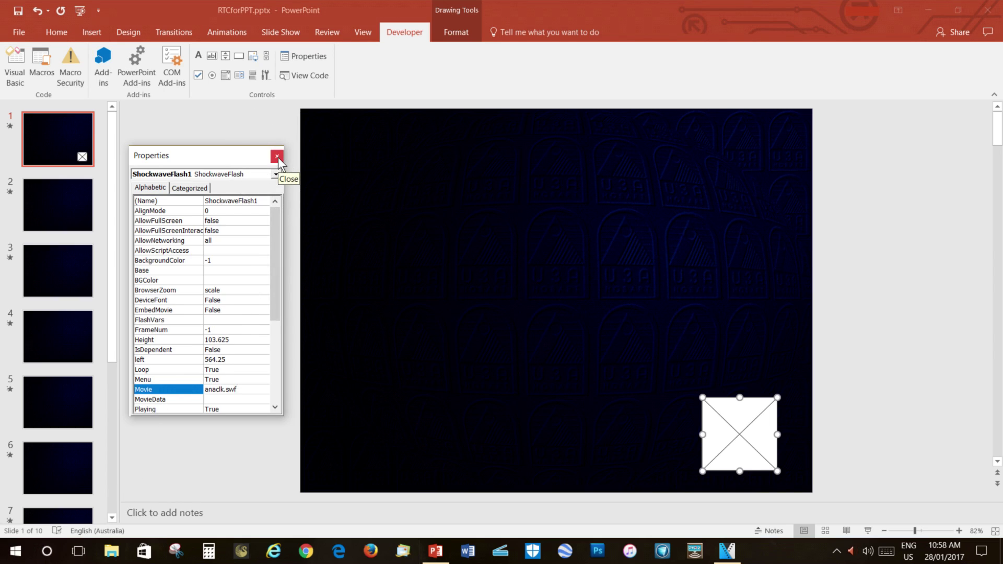
{"action": "left_click", "coordinate": [278, 157]}
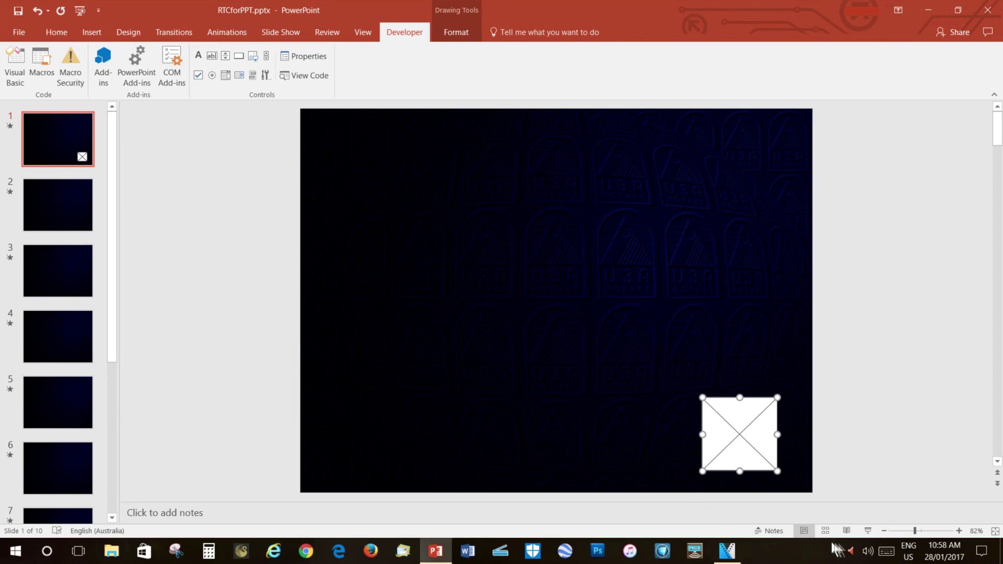
Play the slide show to check the analog clock, then select the clock on slide 1
{"action": "left_click", "coordinate": [868, 531]}
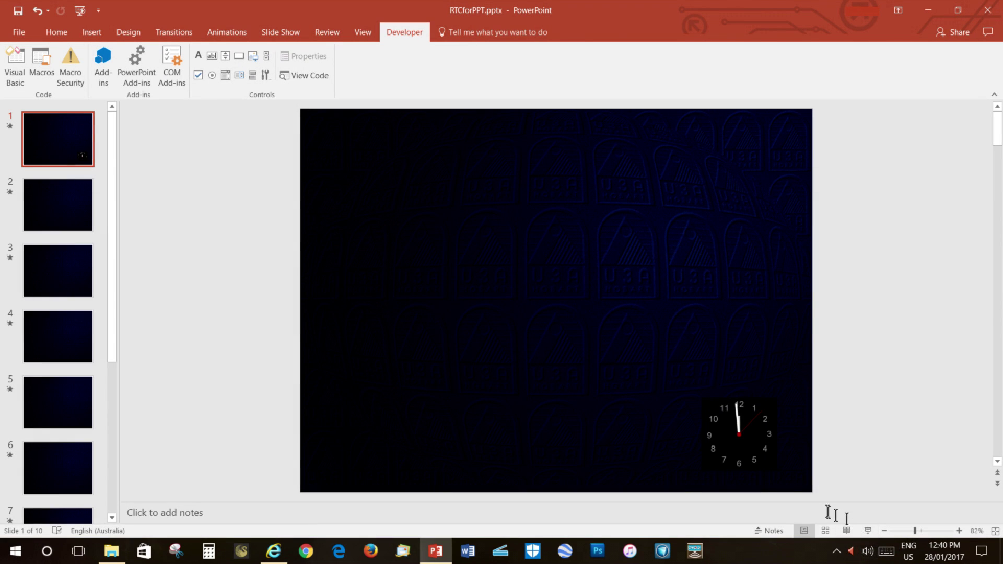
{"action": "left_click", "coordinate": [742, 421]}
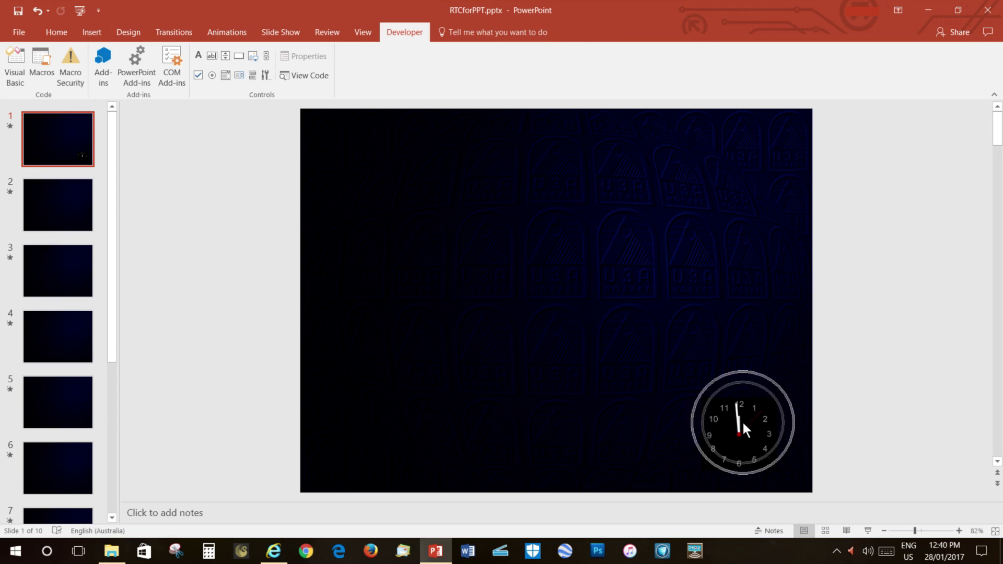
{"action": "left_click", "coordinate": [742, 421]}
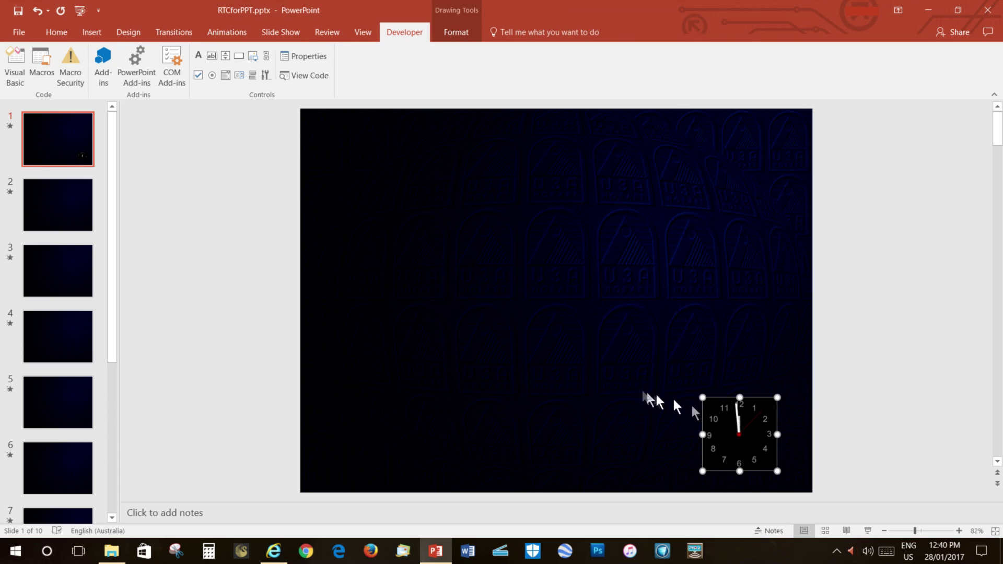
Copy the clock from slide 1 and paste it onto slide 2 with Keep Source Formatting
{"action": "left_click", "coordinate": [45, 27]}
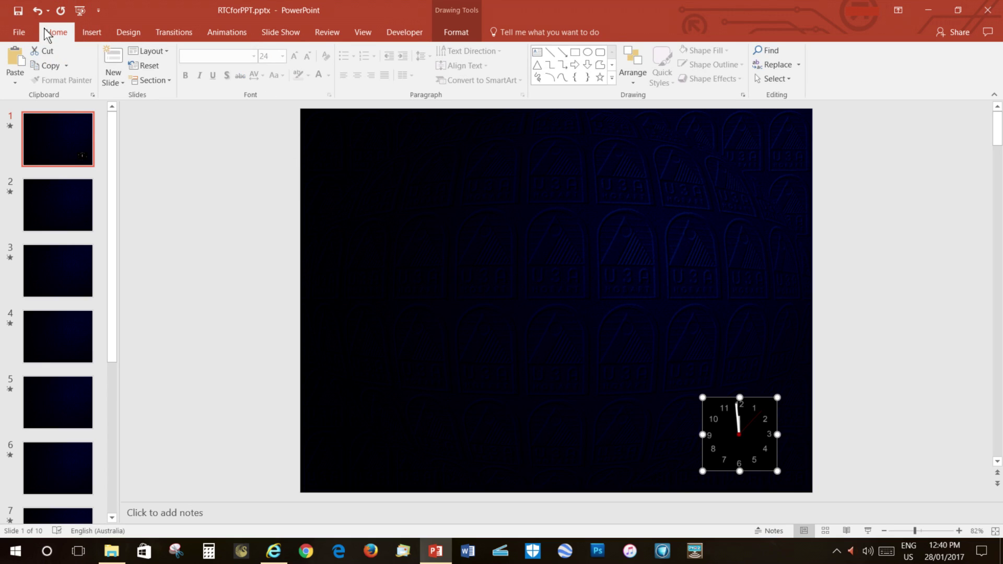
{"action": "left_click", "coordinate": [46, 67]}
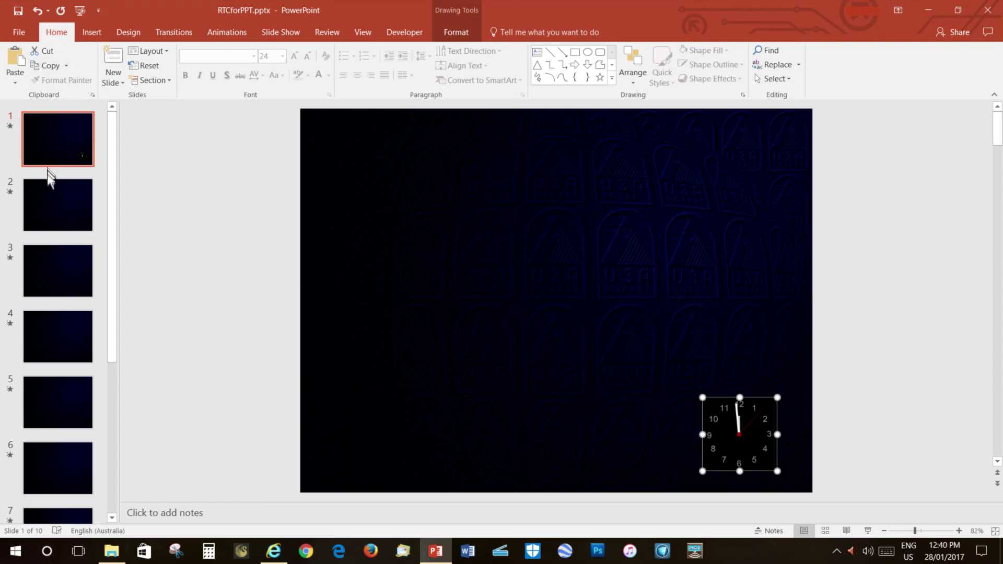
{"action": "left_click", "coordinate": [48, 201]}
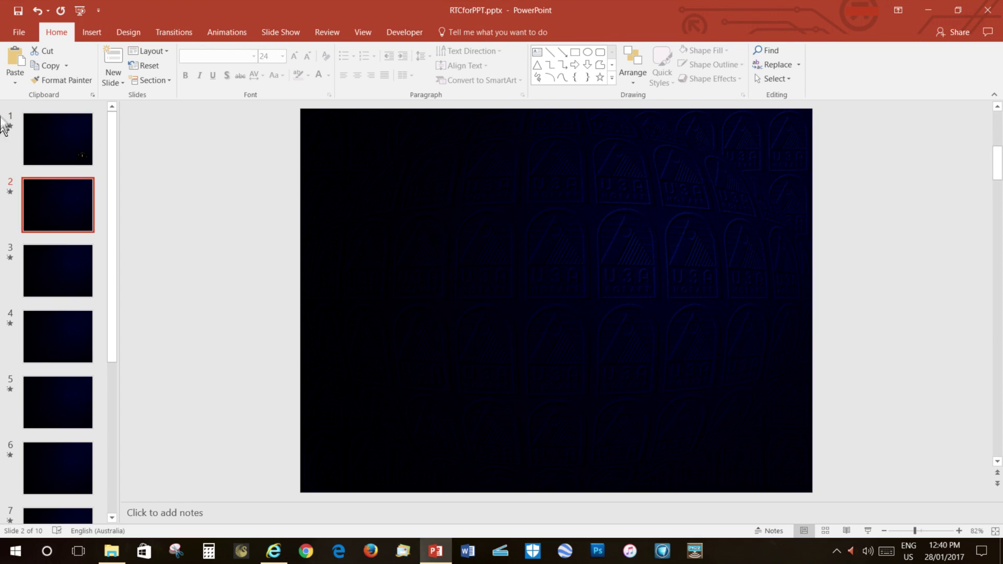
{"action": "left_click", "coordinate": [15, 83]}
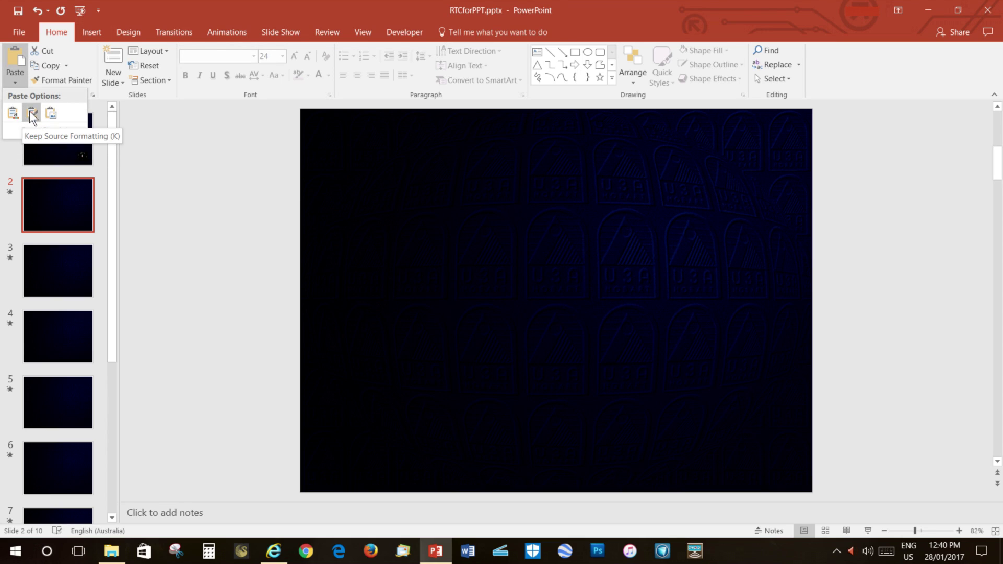
{"action": "left_click", "coordinate": [29, 111]}
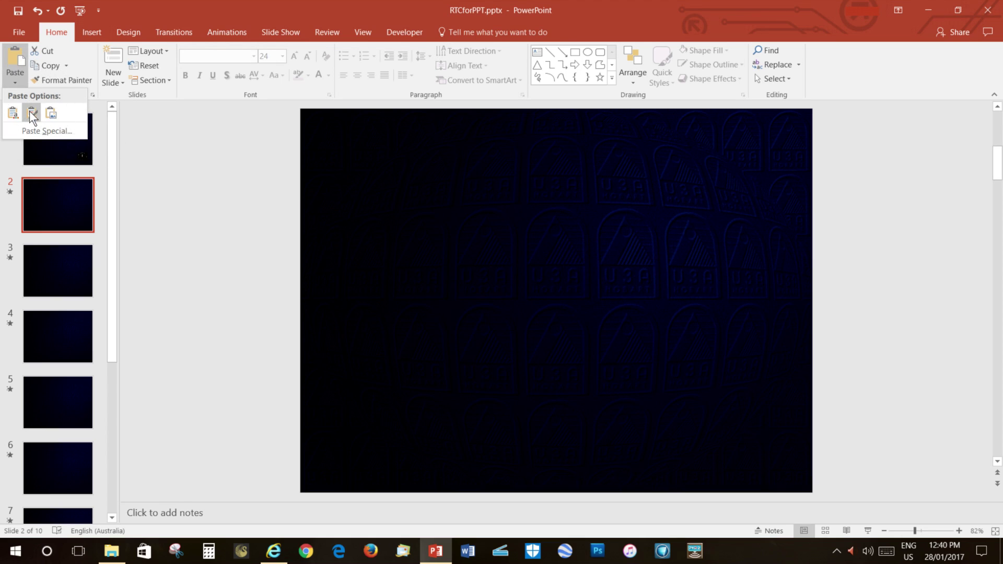